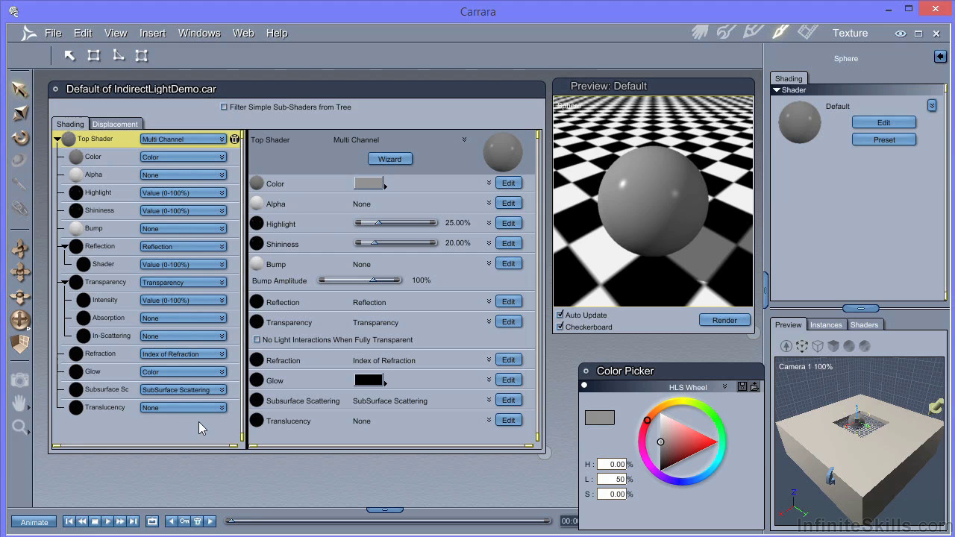
Review the Color, Reflection, Highlight, Shininess, Transparency, Subsurface, Translucency and Alpha channels, ending on Alpha (None).
left_click(108, 159)
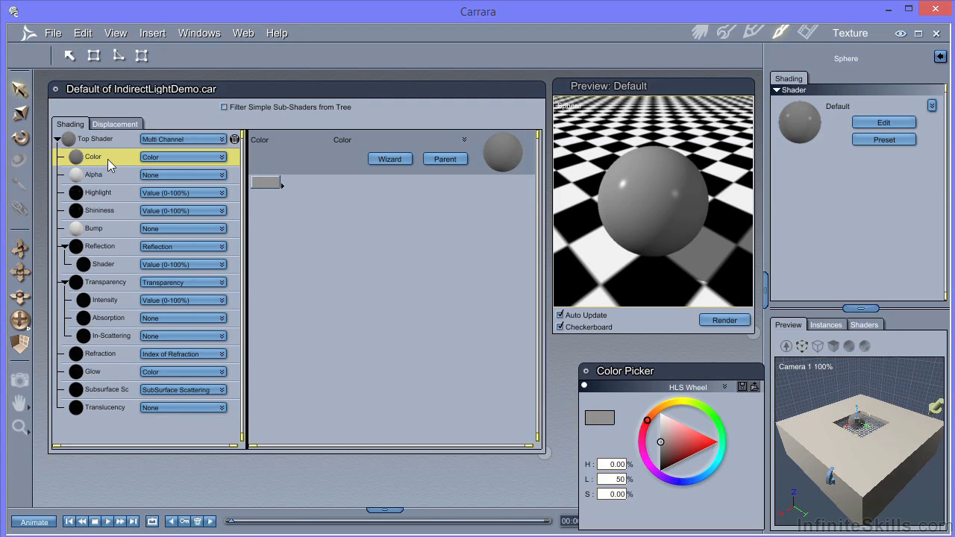
left_click(110, 253)
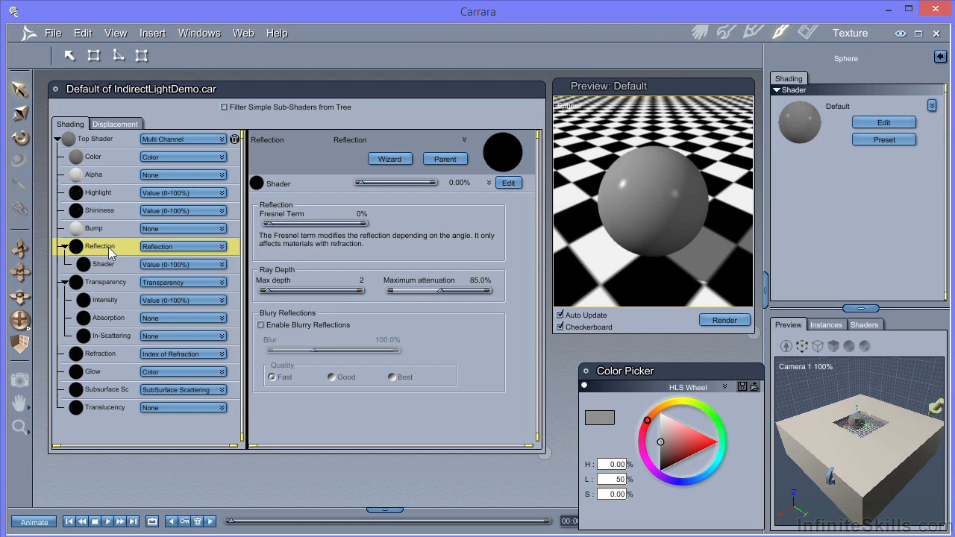
left_click(114, 196)
left_click(113, 210)
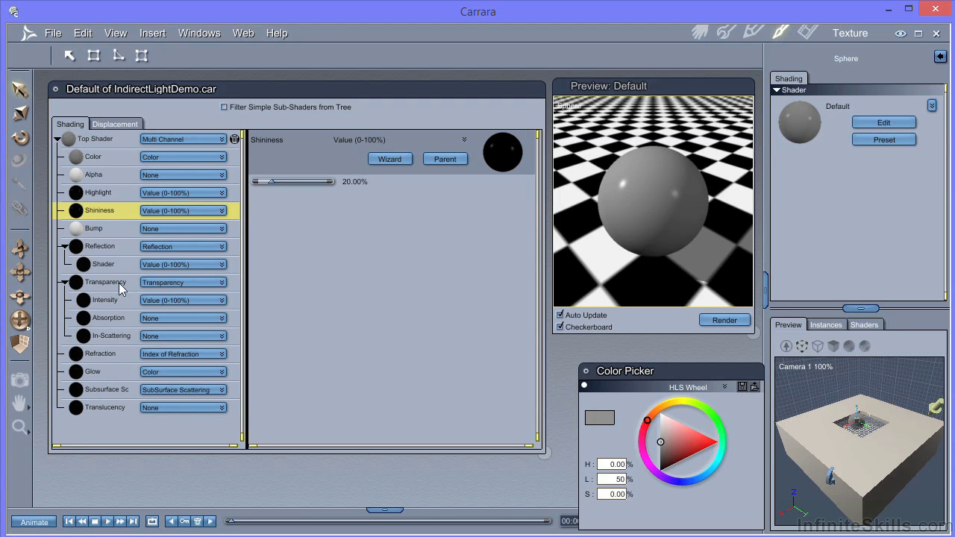
left_click(119, 282)
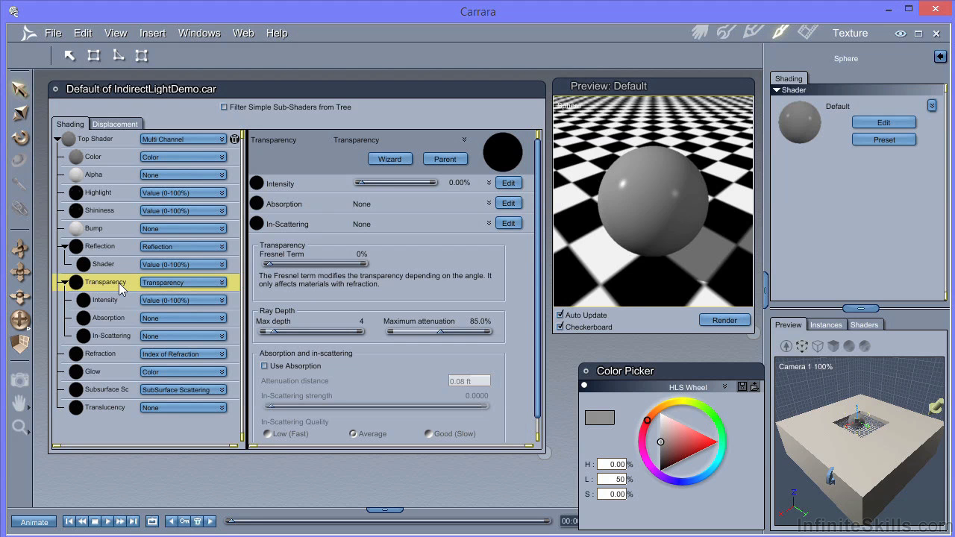
left_click(103, 391)
left_click(105, 407)
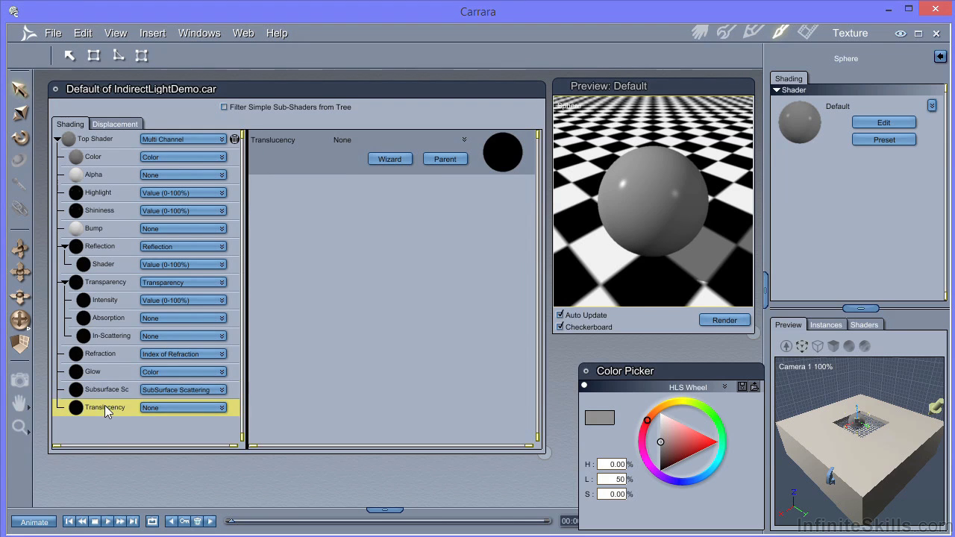
left_click(104, 177)
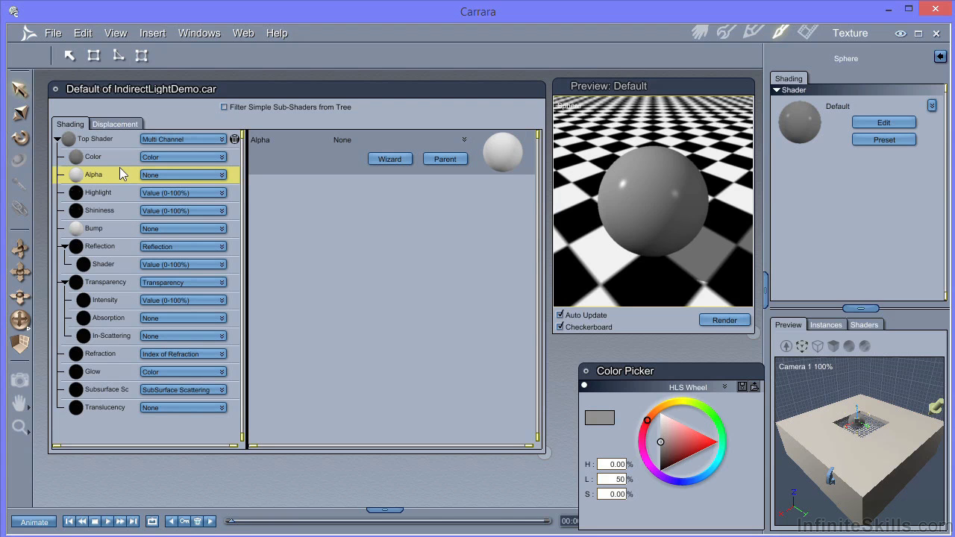
Return to the Color channel to view its grey colour.
left_click(120, 156)
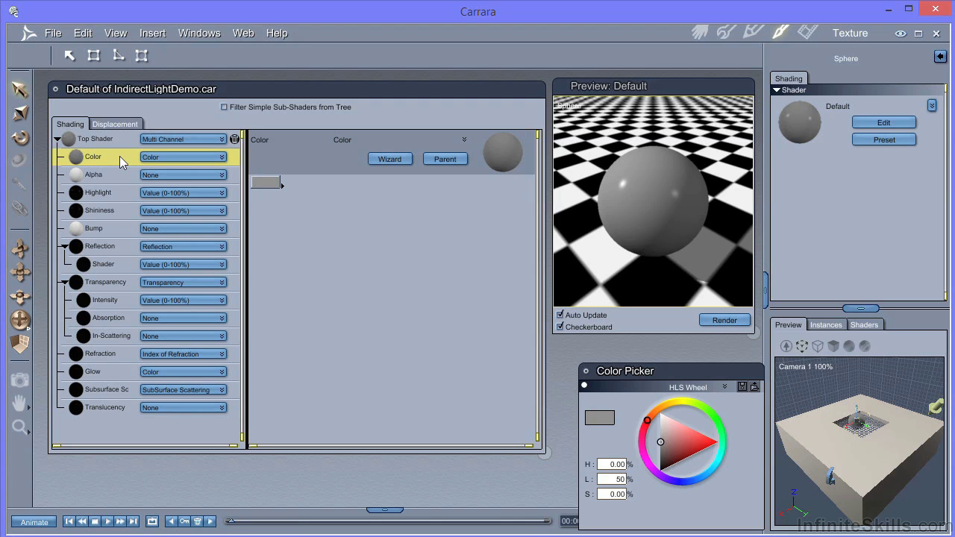
Make the shader colour pure white and set the Reflection value to 10.
left_click(646, 424)
left_click_drag(645, 424, 646, 417)
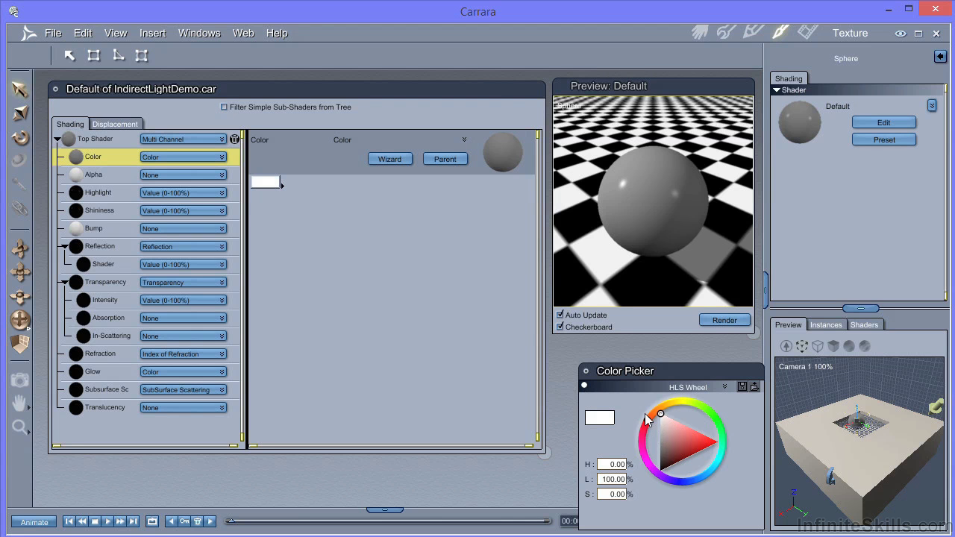
left_click(113, 246)
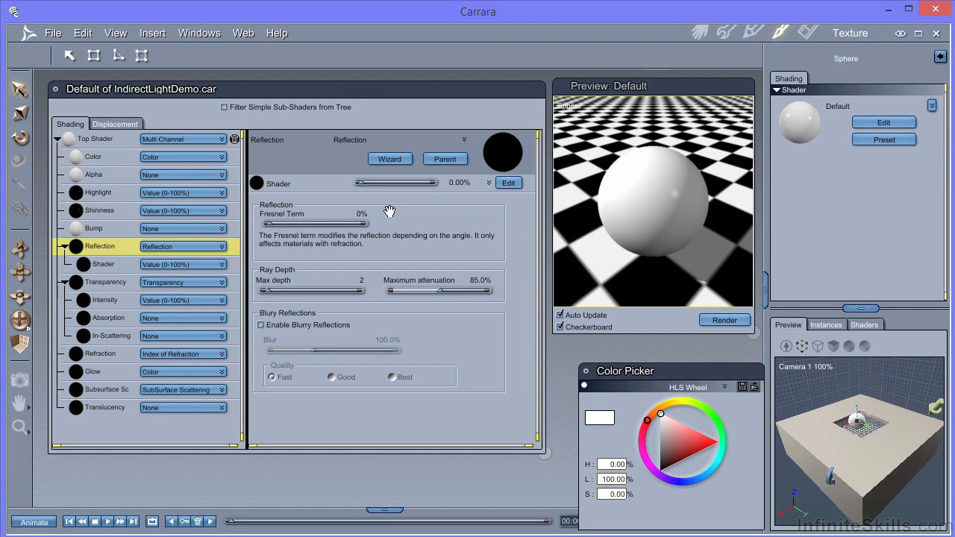
left_click(455, 183)
type("10")
key("Return")
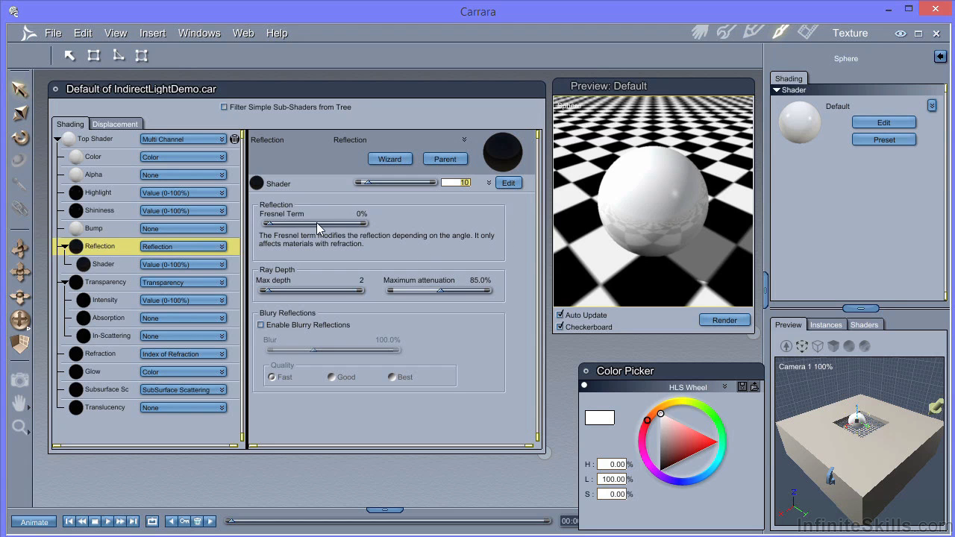
Set the Color lightness to 85, then make it fully saturated red (H 0, L 50, S 100).
left_click(114, 157)
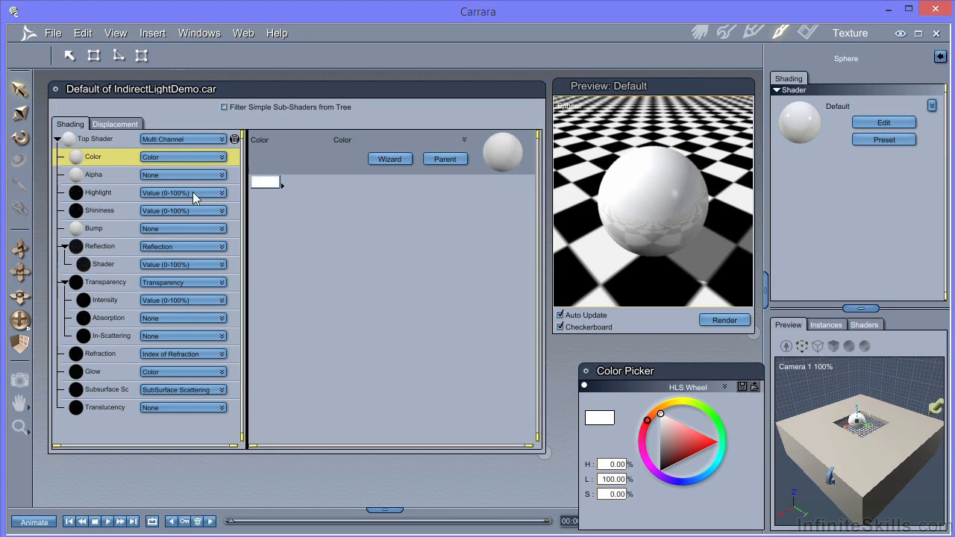
double_click(601, 479)
type("85")
key("Return")
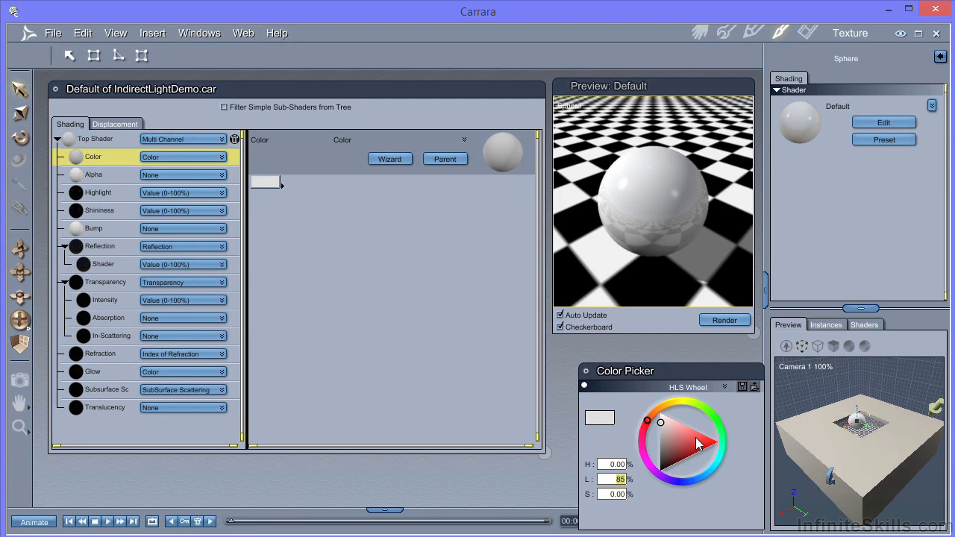
left_click_drag(688, 436, 719, 442)
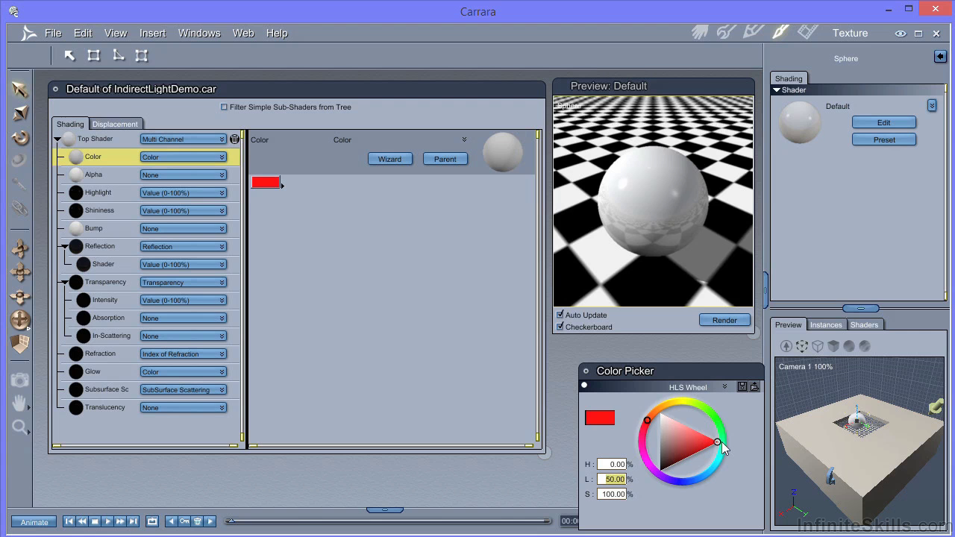
Switch the colour picker to RGB Sliders and set the red to R 250, G 5, B 5.
left_click(725, 391)
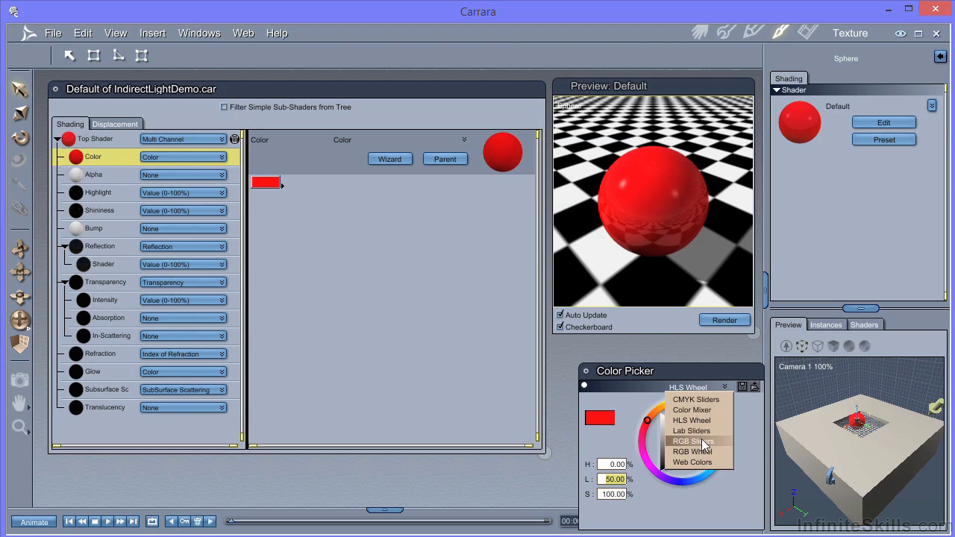
left_click(702, 439)
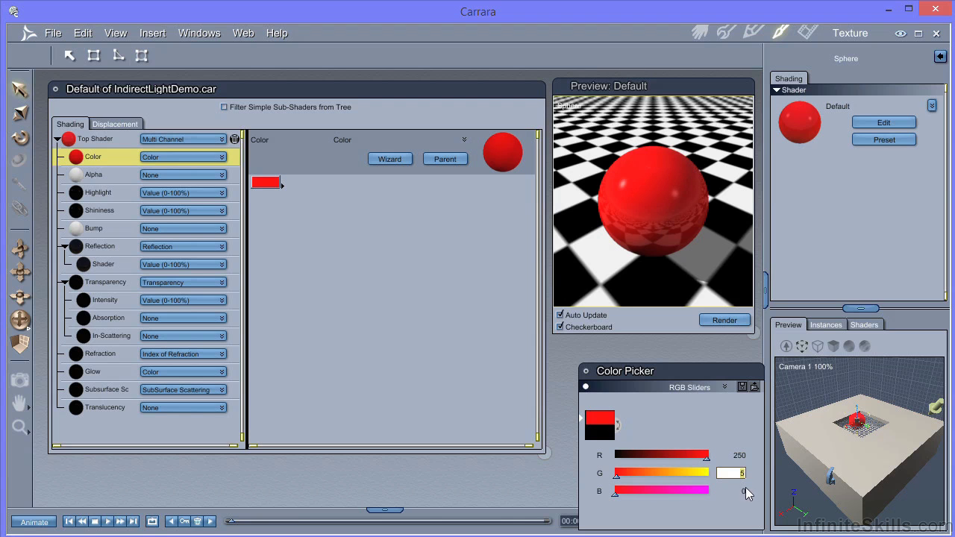
type("5")
left_click(743, 491)
type("5")
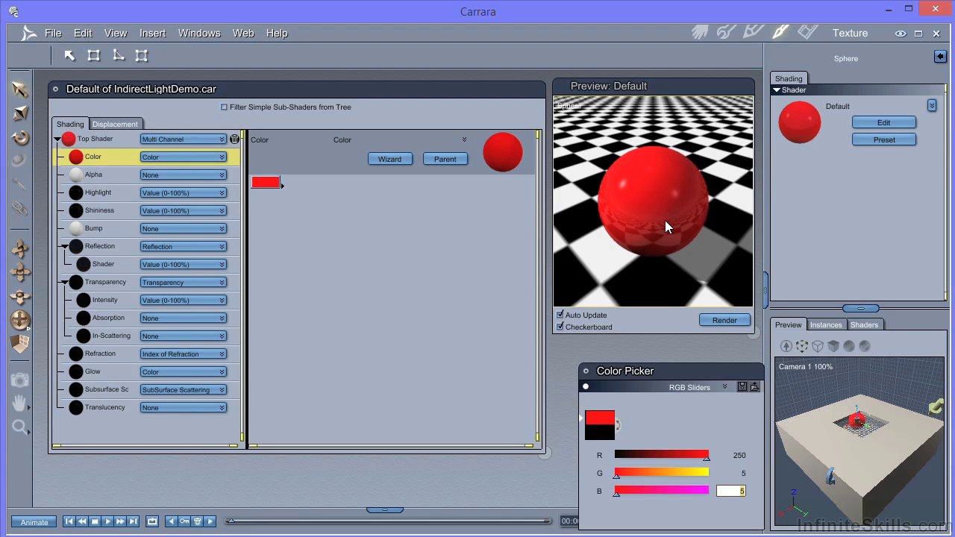
Switch the colour picker to HLS Wheel, showing hue 0, lightness 49.99, saturation 96.08.
left_click(727, 388)
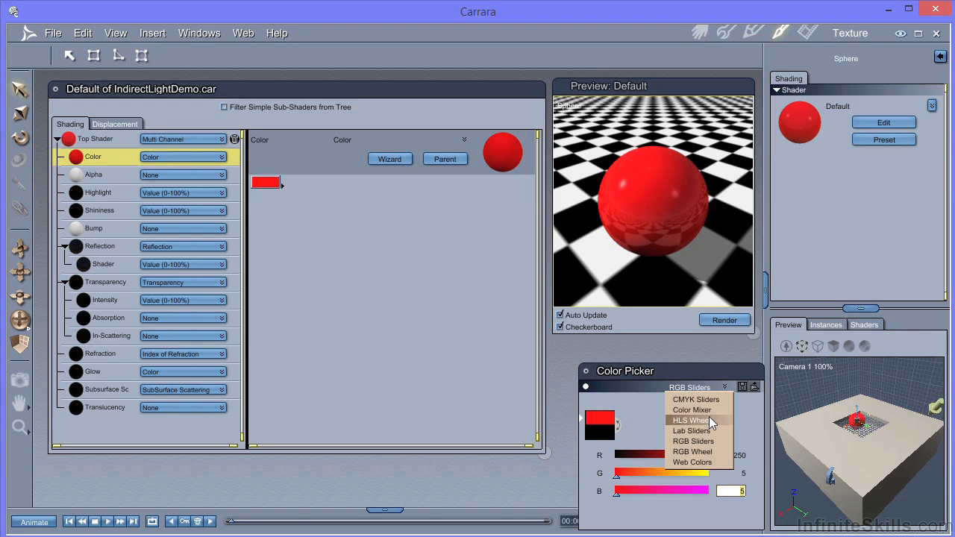
left_click(710, 422)
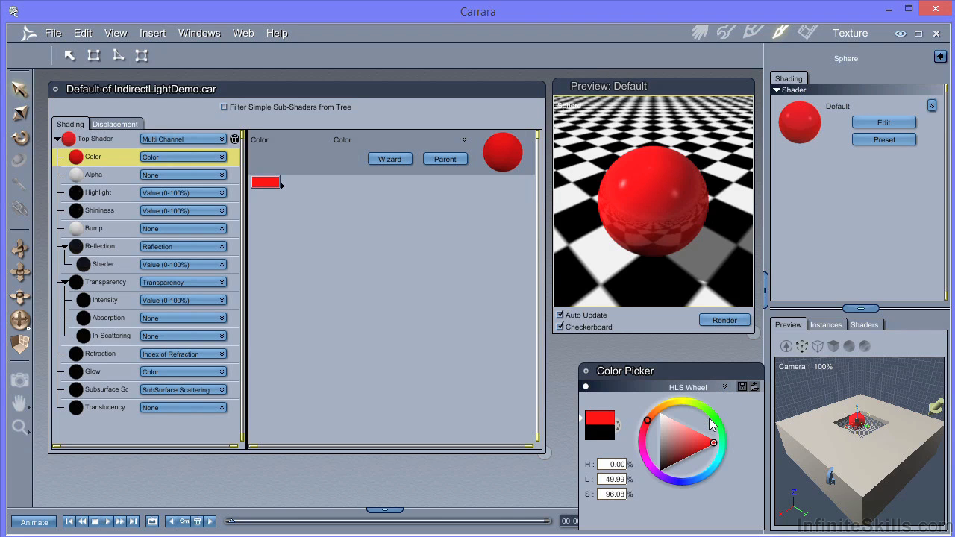